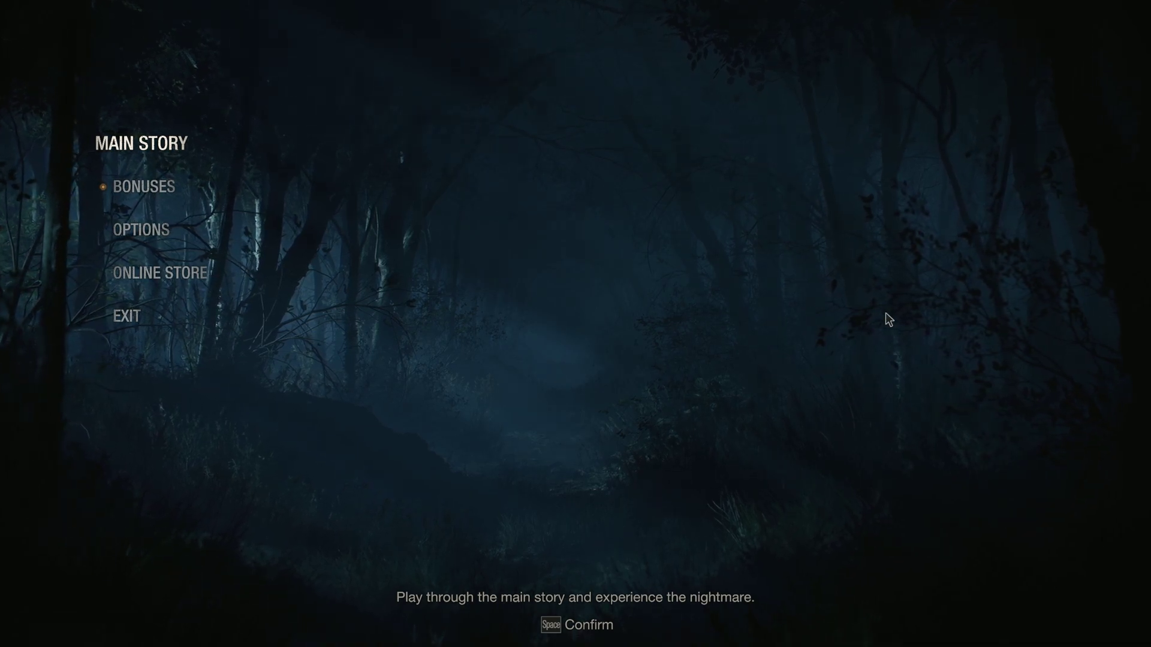
- Open the Options menu from the title screen's main menu
{"action": "left_click", "coordinate": [199, 219]}
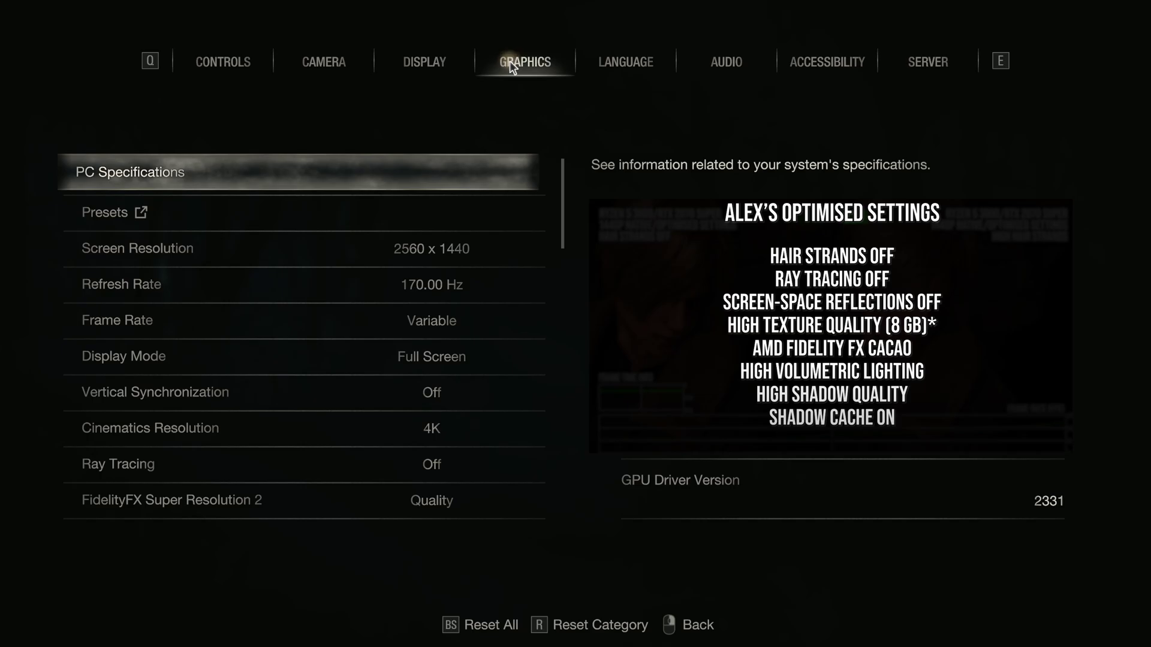
{"action": "scroll", "coordinate": [435, 304], "scroll_direction": "down", "scroll_amount": 5}
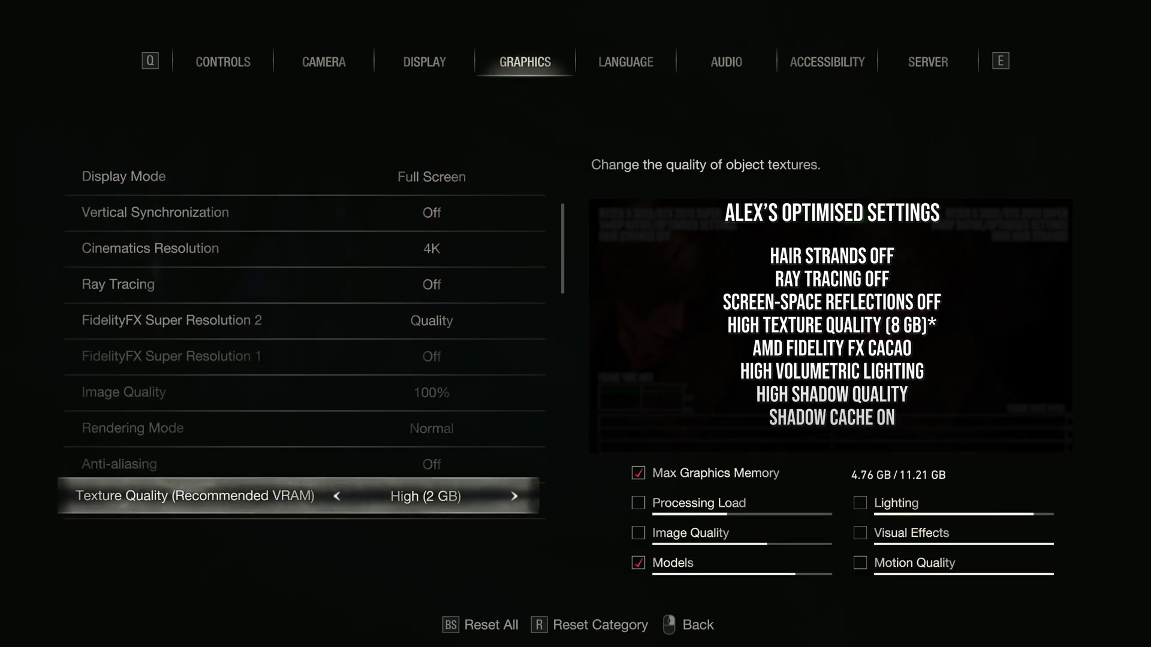
{"action": "left_click_drag", "start_coordinate": [566, 271], "coordinate": [560, 515]}
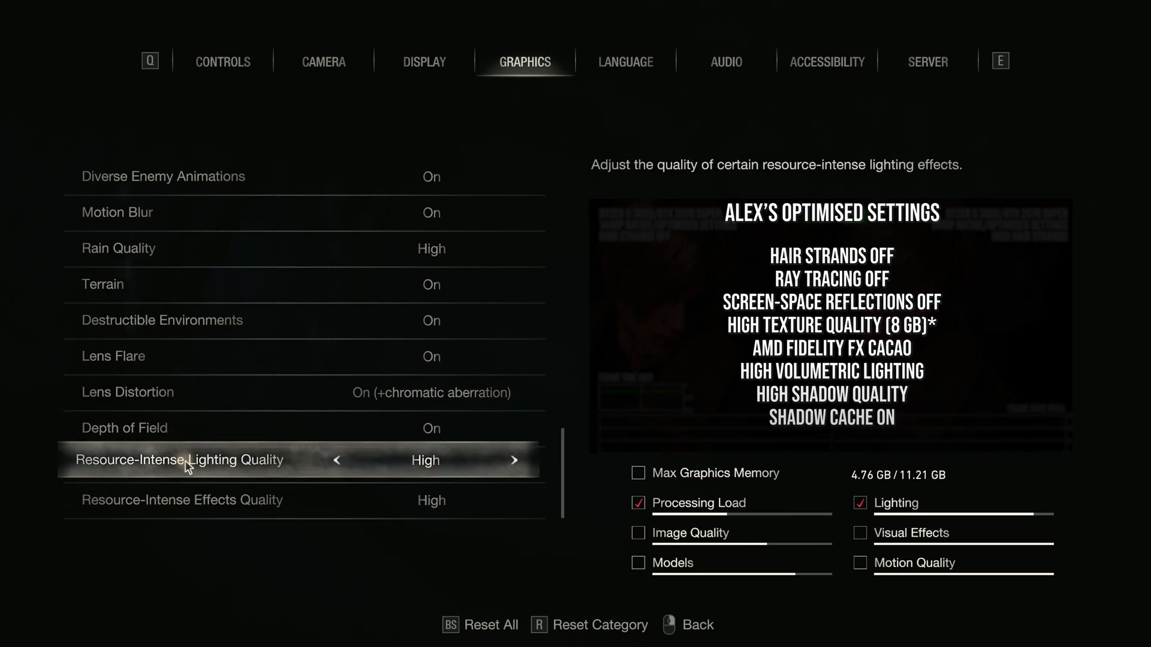
{"action": "scroll", "coordinate": [186, 461], "scroll_direction": "up", "scroll_amount": 10}
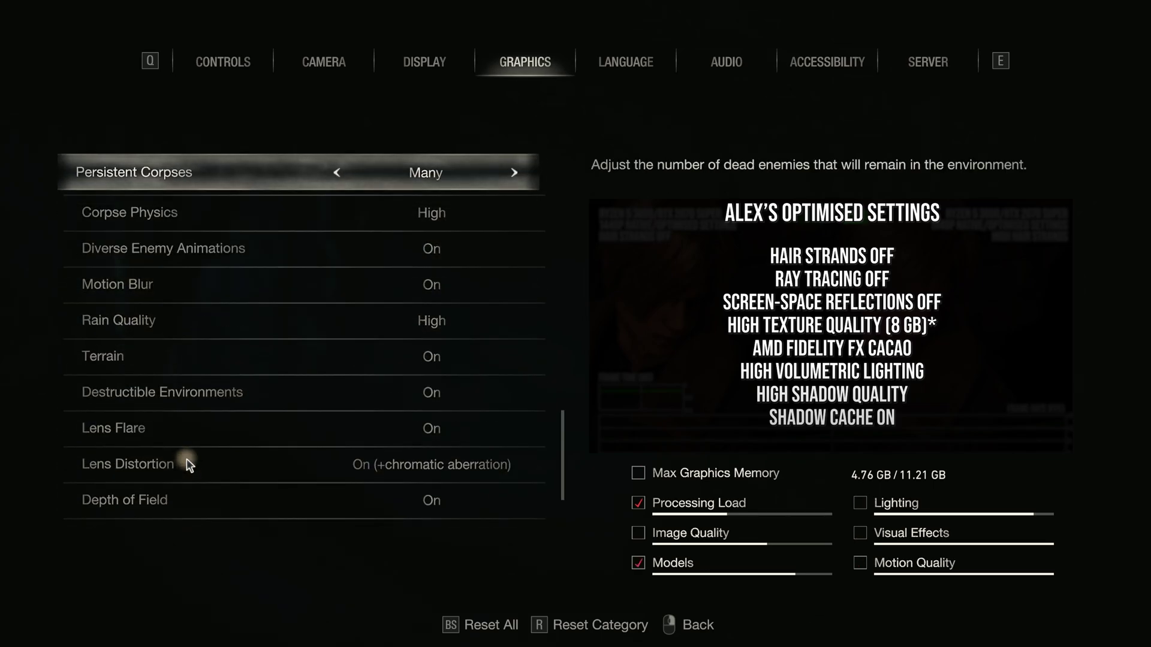
{"action": "scroll", "coordinate": [186, 458], "scroll_direction": "up", "scroll_amount": 3}
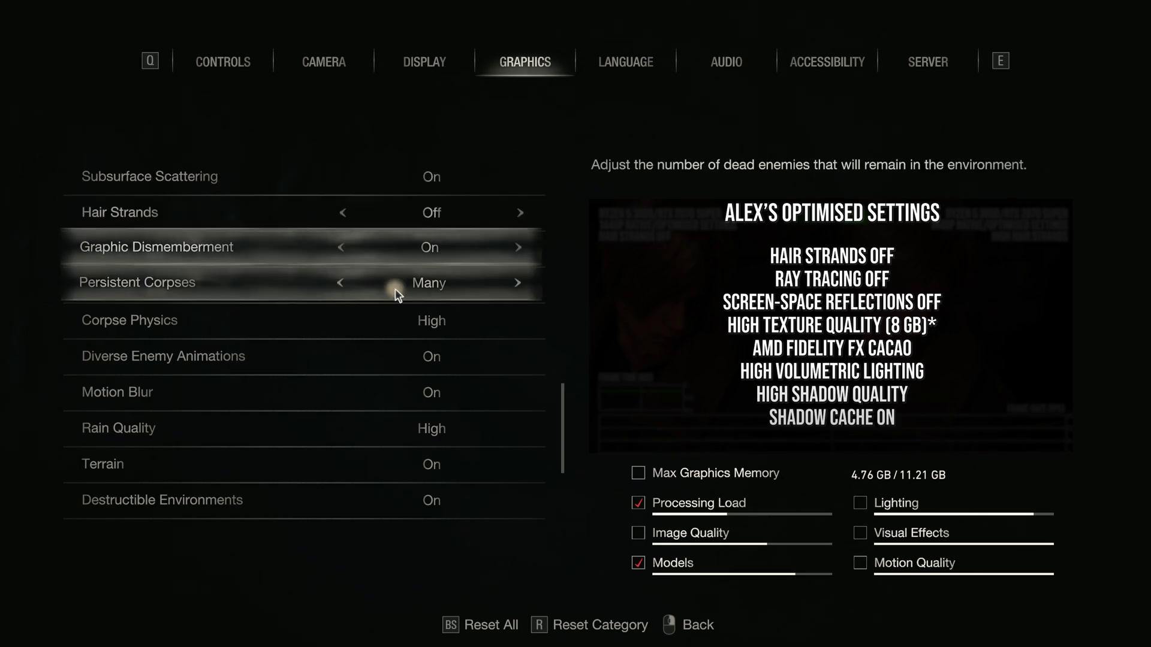
{"action": "scroll", "coordinate": [398, 351], "scroll_direction": "up", "scroll_amount": 7}
{"action": "scroll", "coordinate": [396, 355], "scroll_direction": "up", "scroll_amount": 5}
{"action": "scroll", "coordinate": [387, 351], "scroll_direction": "up", "scroll_amount": 10}
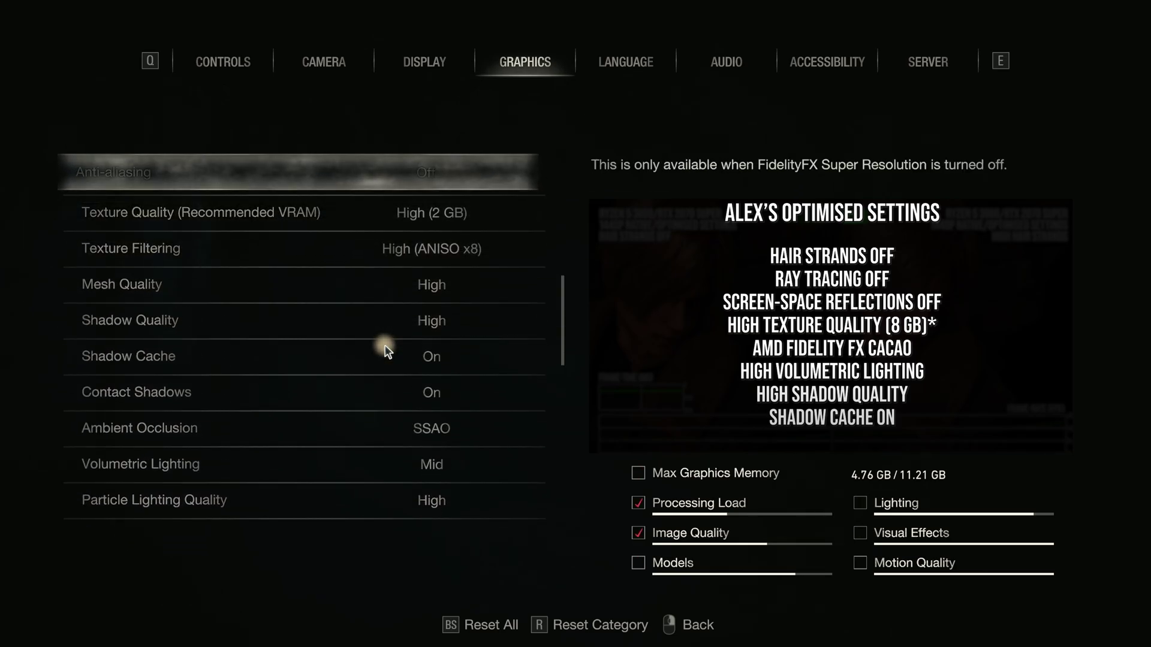
{"action": "scroll", "coordinate": [385, 351], "scroll_direction": "up", "scroll_amount": 8}
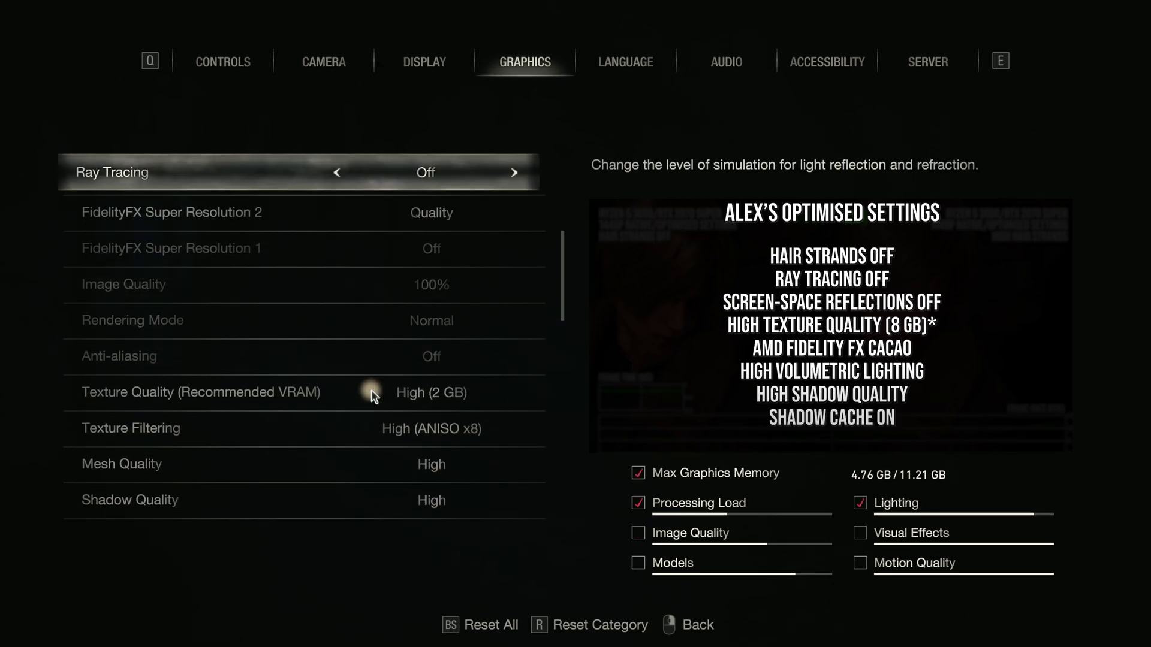
{"action": "scroll", "coordinate": [372, 390], "scroll_direction": "up", "scroll_amount": 2}
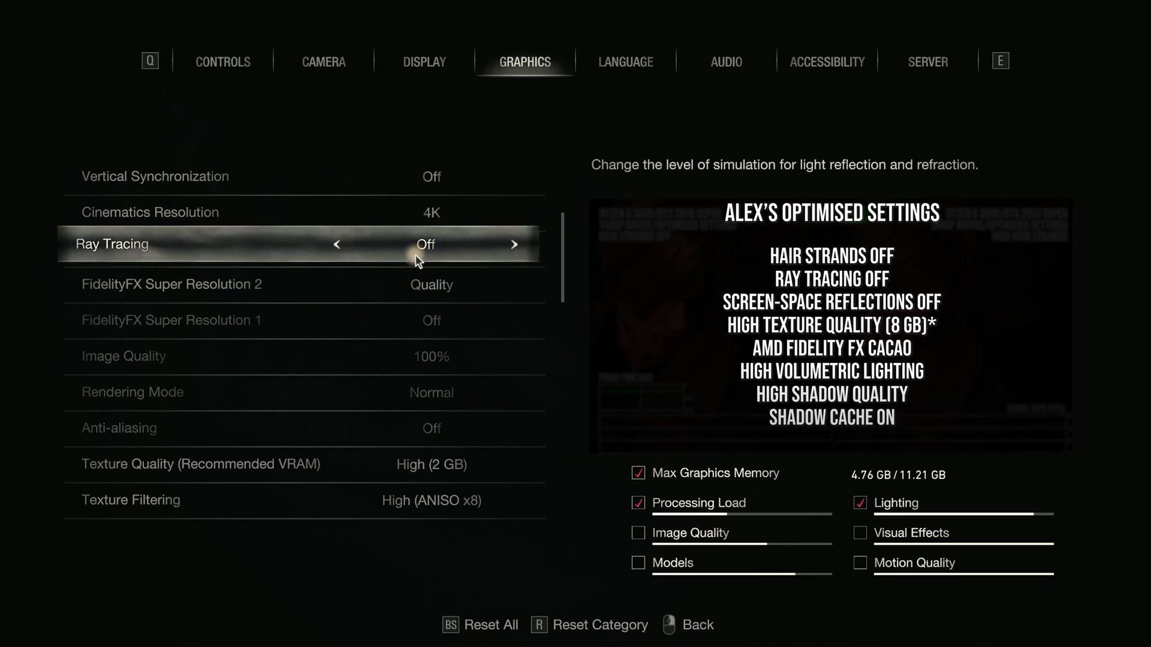
{"action": "scroll", "coordinate": [403, 257], "scroll_direction": "down", "scroll_amount": 3}
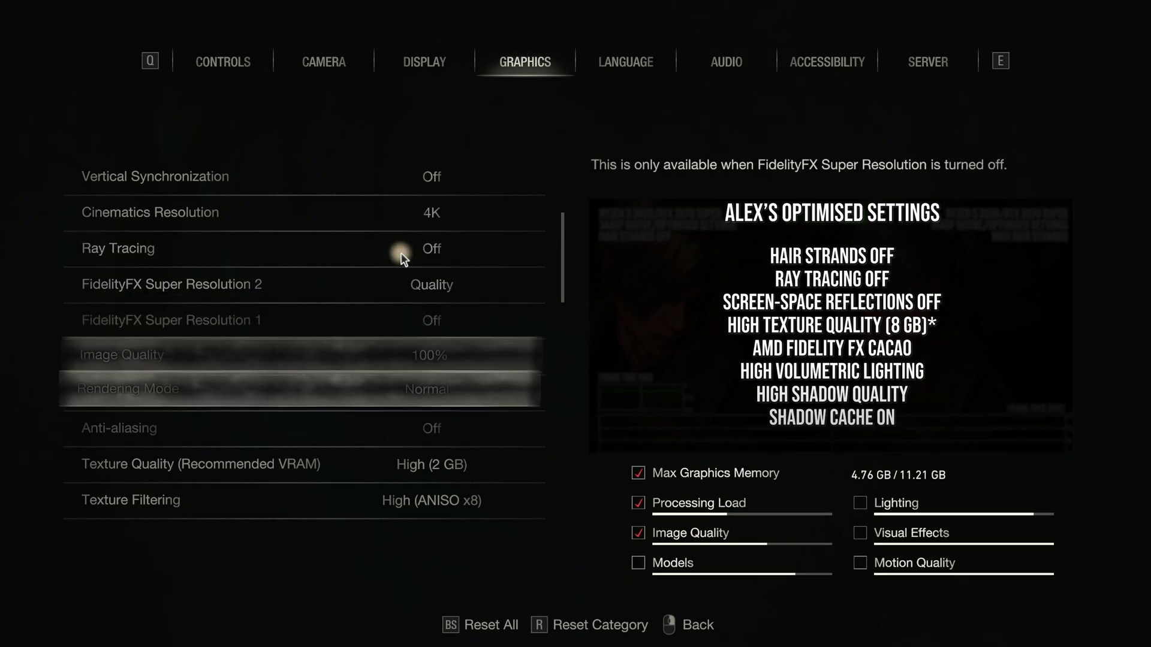
{"action": "scroll", "coordinate": [400, 257], "scroll_direction": "down", "scroll_amount": 7}
{"action": "scroll", "coordinate": [400, 258], "scroll_direction": "up", "scroll_amount": 4}
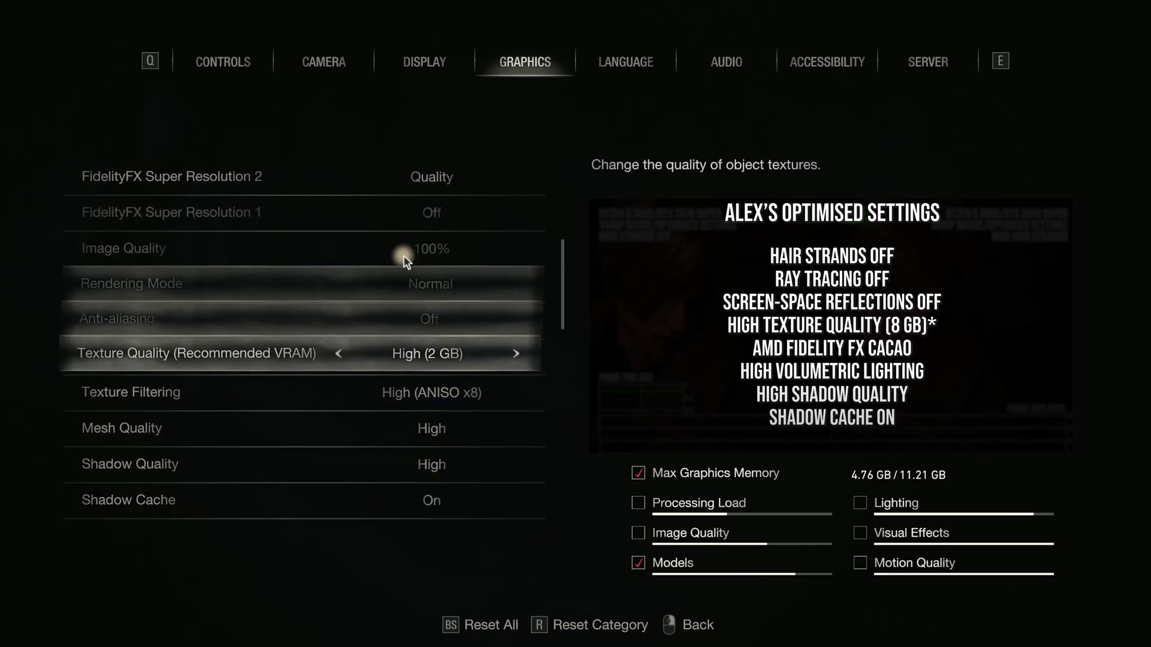
{"action": "scroll", "coordinate": [404, 255], "scroll_direction": "down", "scroll_amount": 7}
{"action": "scroll", "coordinate": [404, 254], "scroll_direction": "down", "scroll_amount": 1}
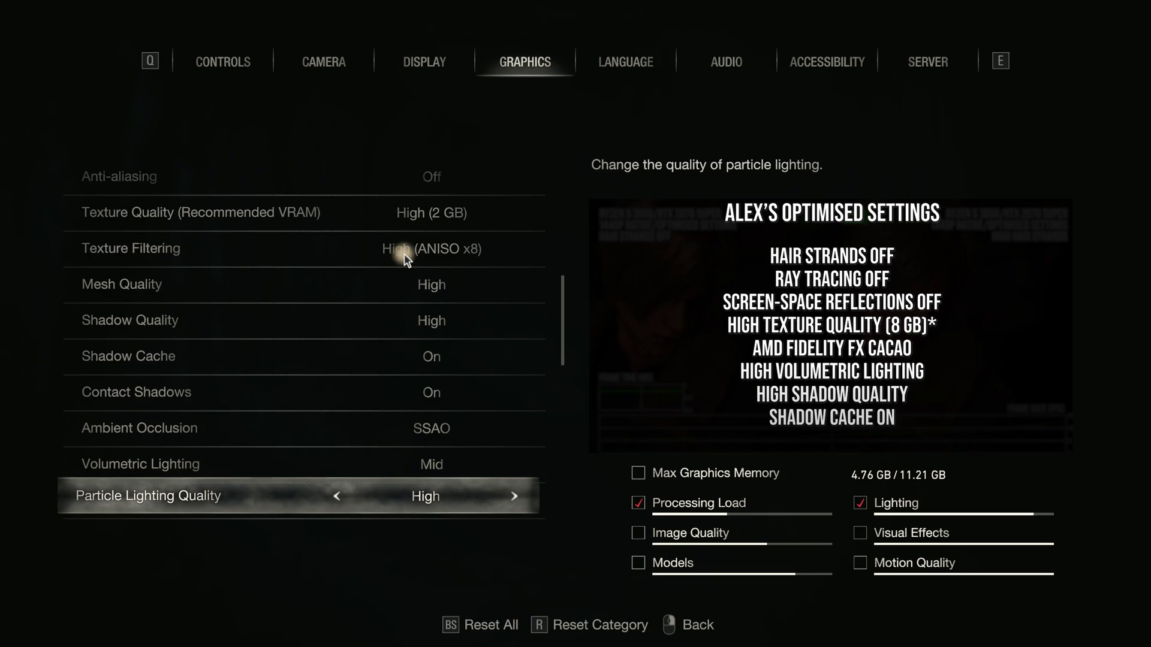
{"action": "scroll", "coordinate": [403, 255], "scroll_direction": "down", "scroll_amount": 3}
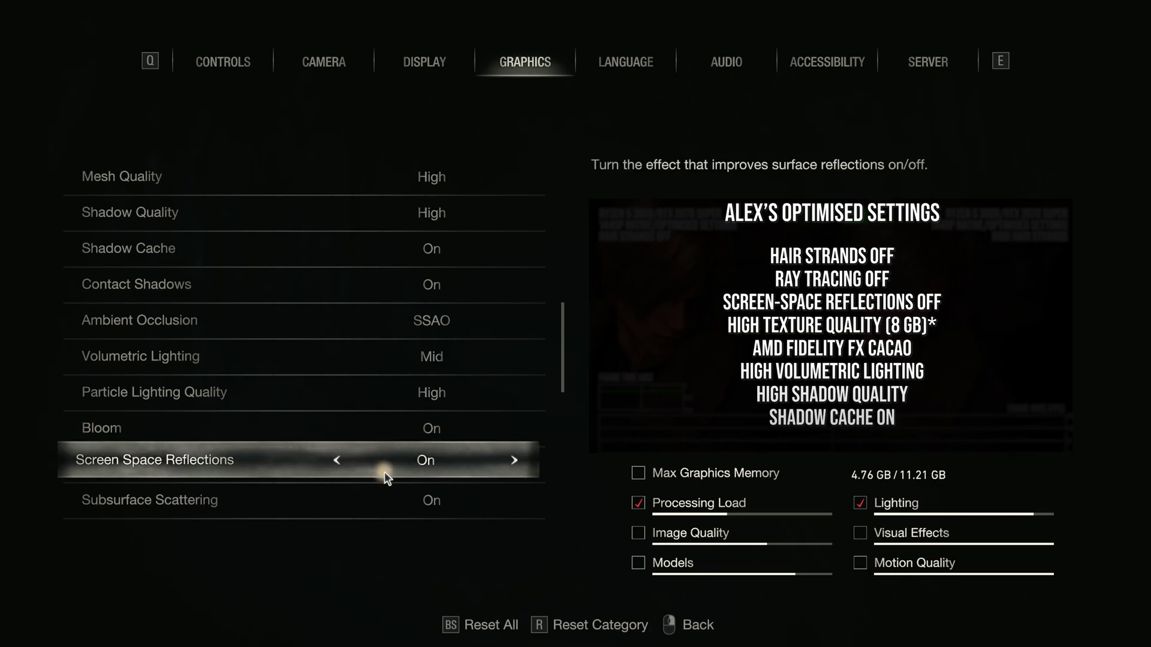
- Switch Screen Space Reflections to Off while Texture Quality stays at High (2 GB)
{"action": "left_click", "coordinate": [347, 467]}
{"action": "left_click", "coordinate": [345, 466]}
{"action": "left_click", "coordinate": [345, 466]}
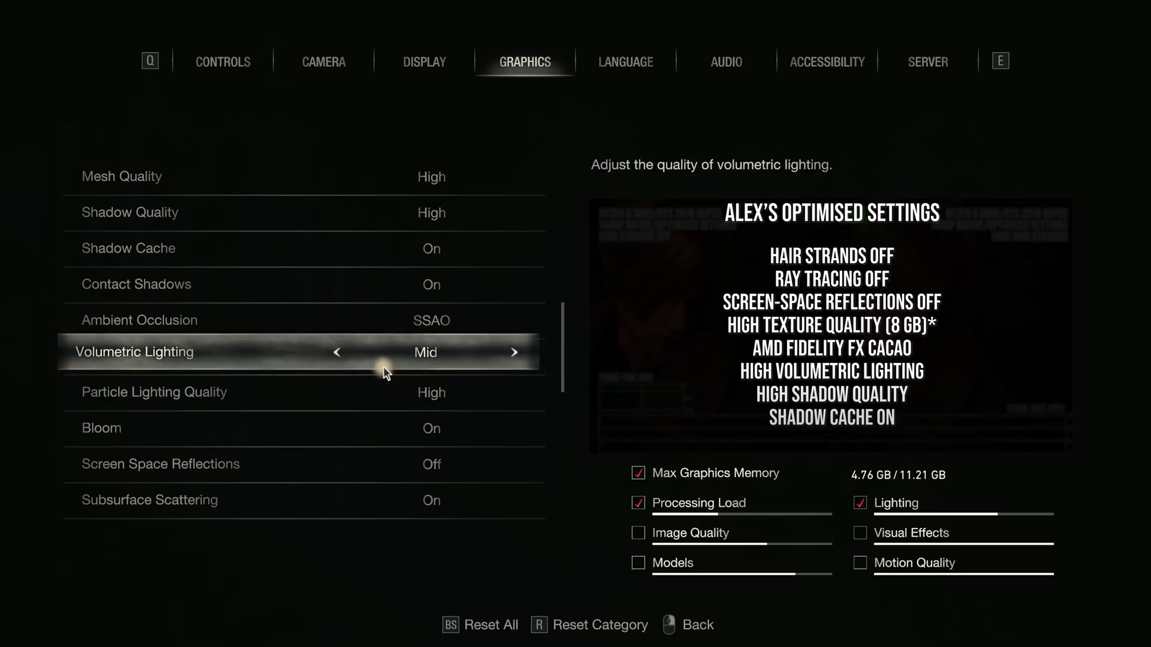
{"action": "scroll", "coordinate": [383, 366], "scroll_direction": "up", "scroll_amount": 7}
{"action": "scroll", "coordinate": [382, 363], "scroll_direction": "up", "scroll_amount": 2}
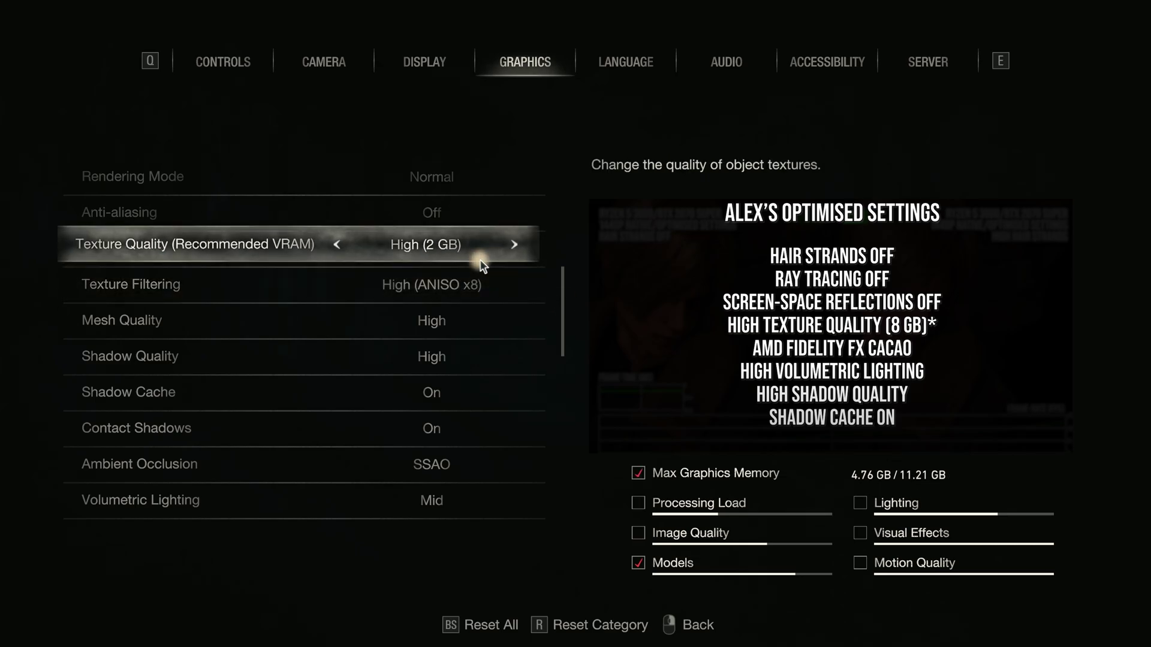
- Raise Texture Quality through 6 GB to High (8 GB), accepting each graphics memory warning
{"action": "left_click", "coordinate": [514, 246]}
{"action": "left_click", "coordinate": [514, 244]}
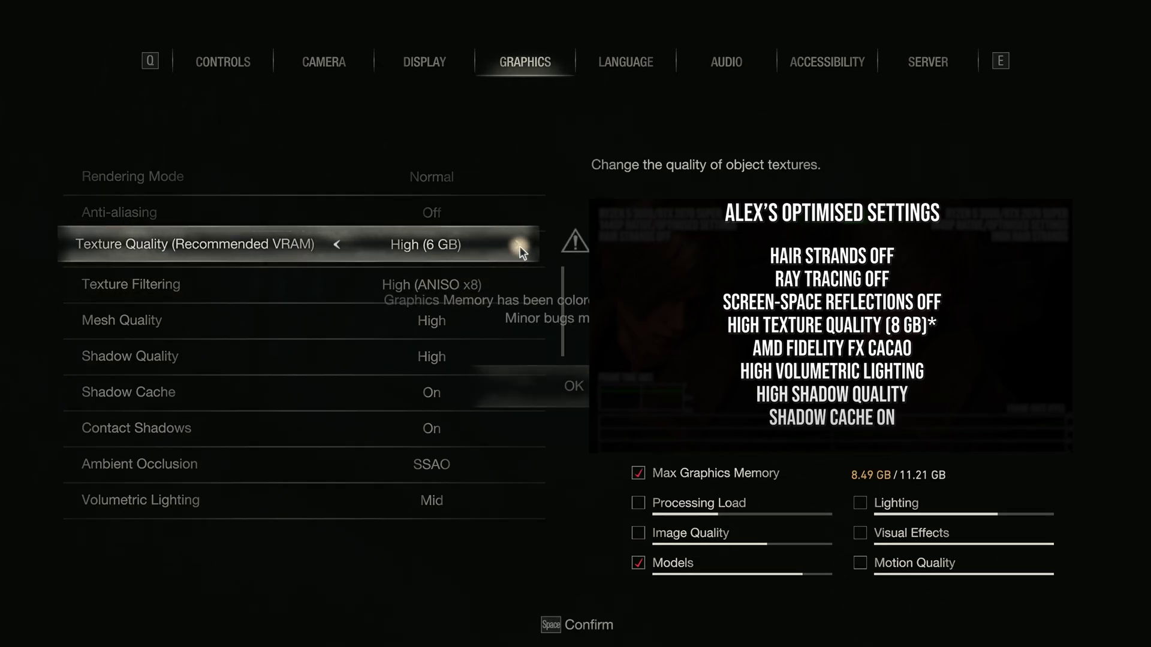
{"action": "left_click", "coordinate": [570, 383]}
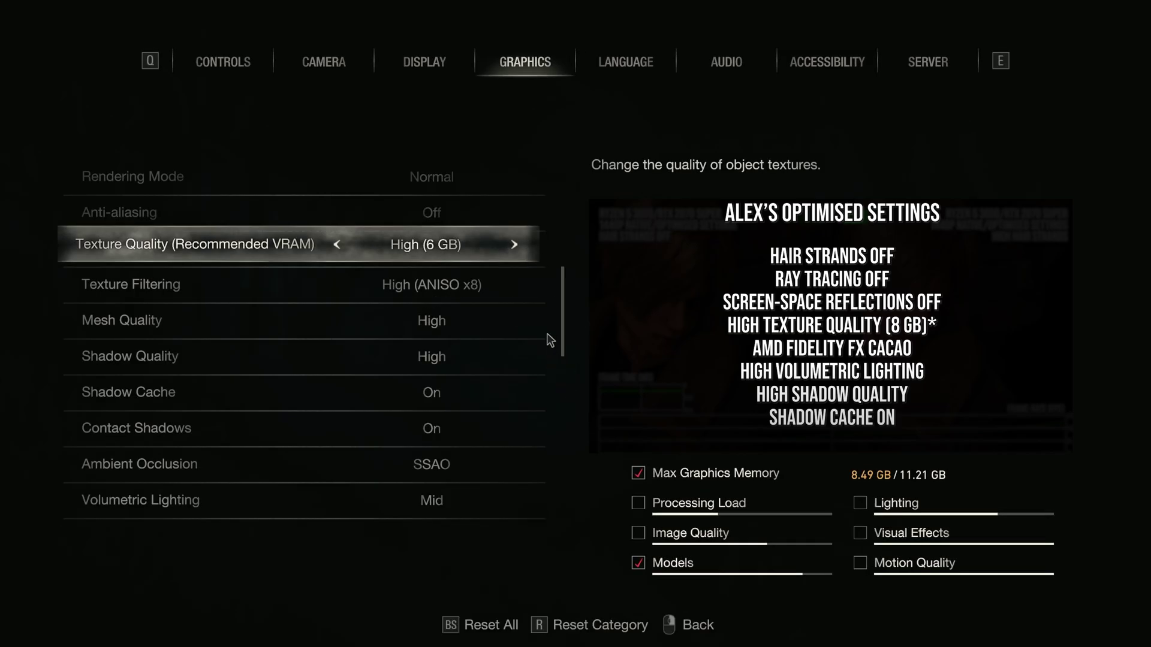
{"action": "left_click", "coordinate": [521, 245]}
{"action": "left_click", "coordinate": [570, 382]}
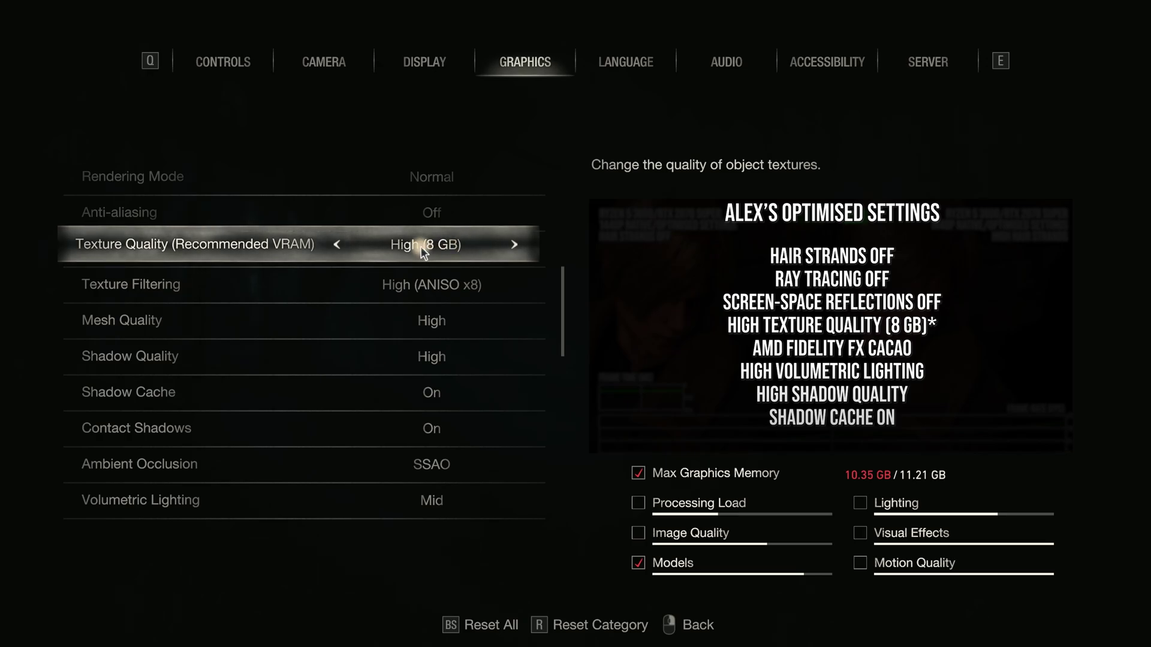
- Change Ambient Occlusion from SSAO to FidelityFX CACAO
{"action": "scroll", "coordinate": [411, 349], "scroll_direction": "up", "scroll_amount": 7}
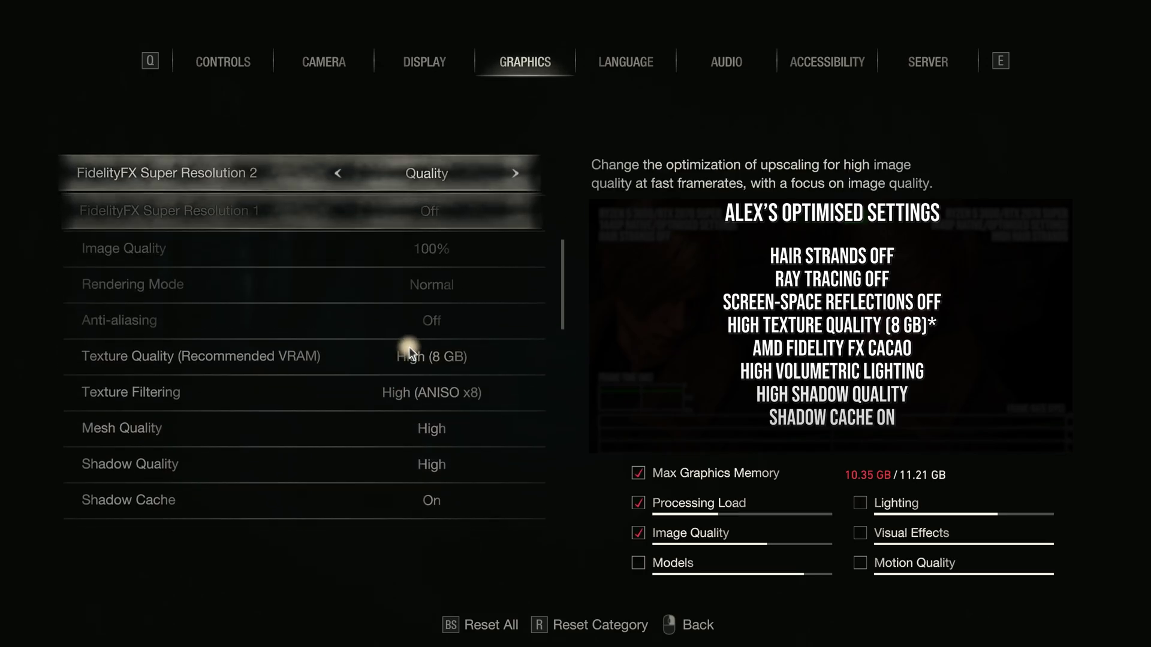
{"action": "scroll", "coordinate": [400, 370], "scroll_direction": "down", "scroll_amount": 12}
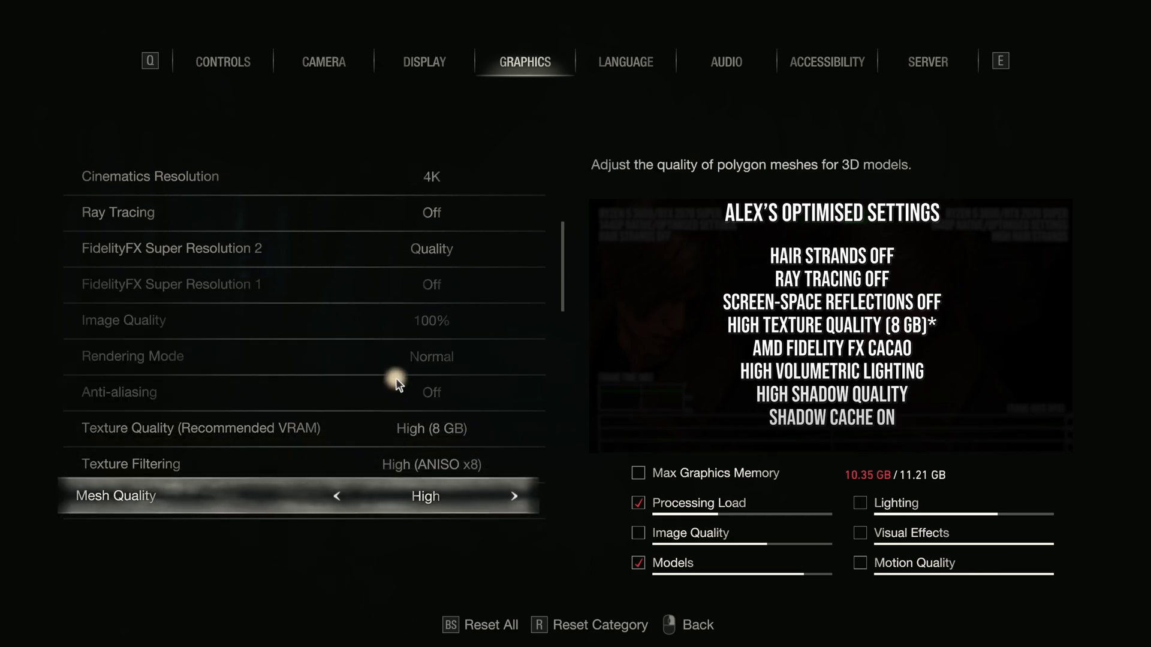
{"action": "scroll", "coordinate": [396, 370], "scroll_direction": "down", "scroll_amount": 1}
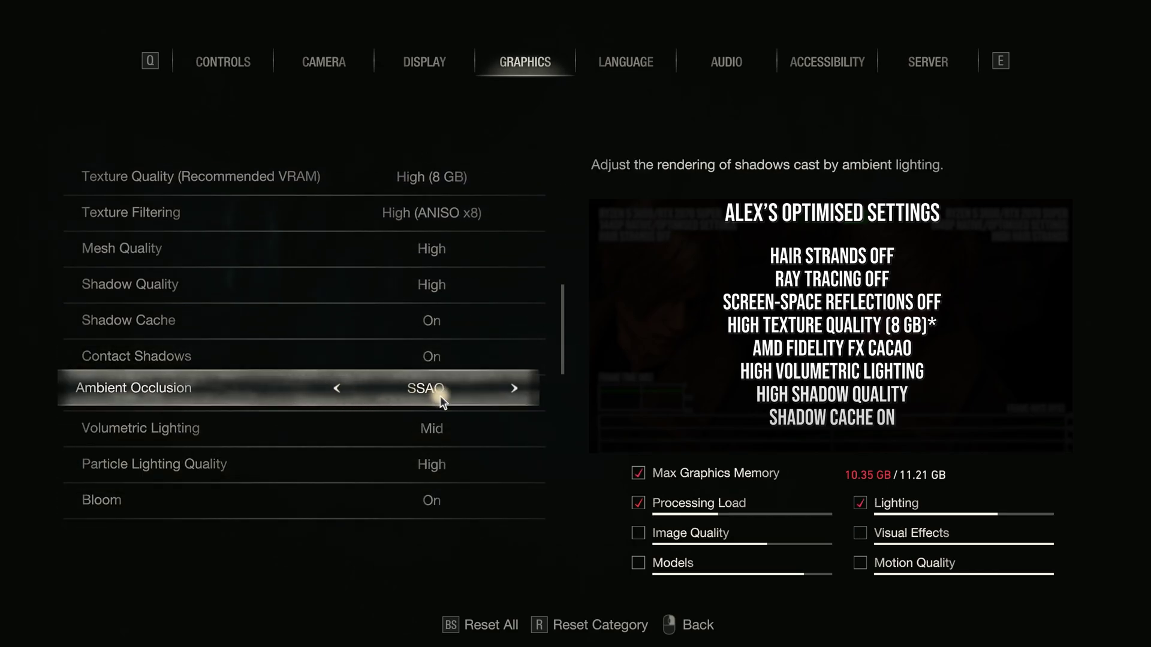
{"action": "left_click", "coordinate": [513, 387]}
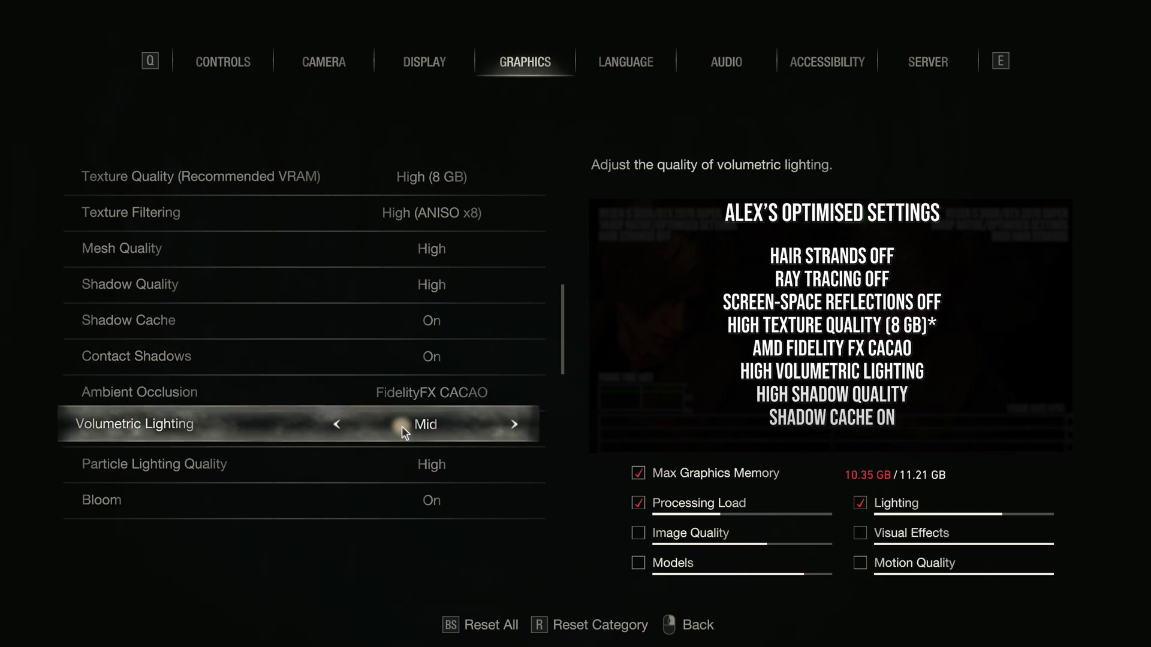
- Raise Volumetric Lighting from Mid to High
{"action": "left_click", "coordinate": [522, 432]}
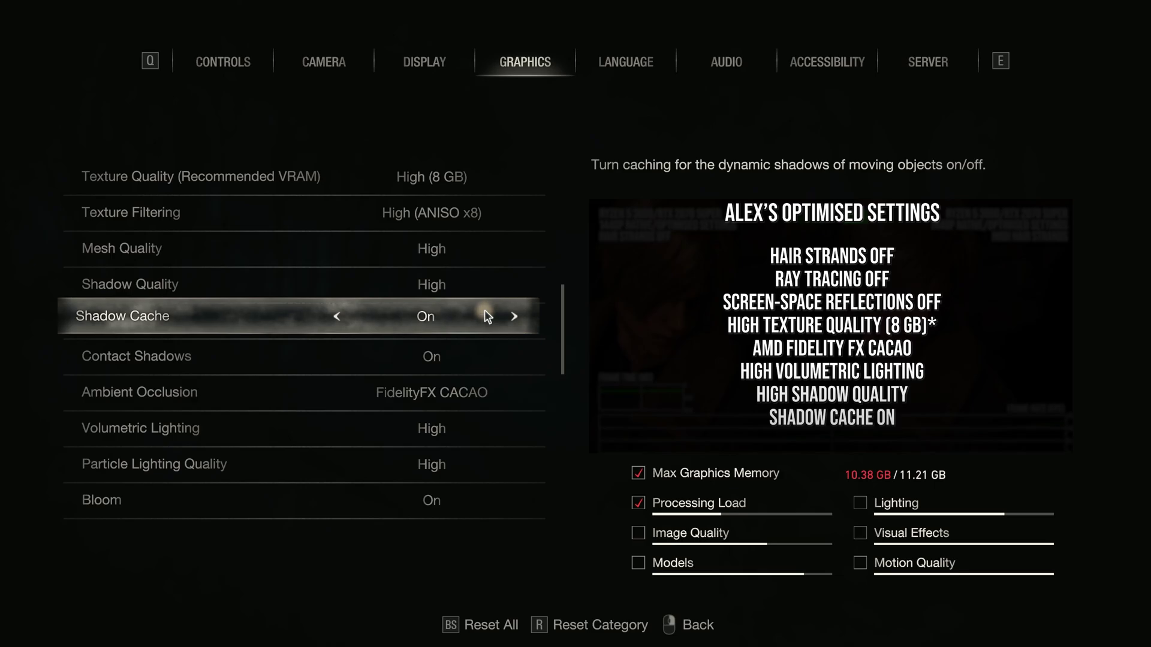
- Leave Options and return to the title menu
{"action": "left_click", "coordinate": [694, 621]}
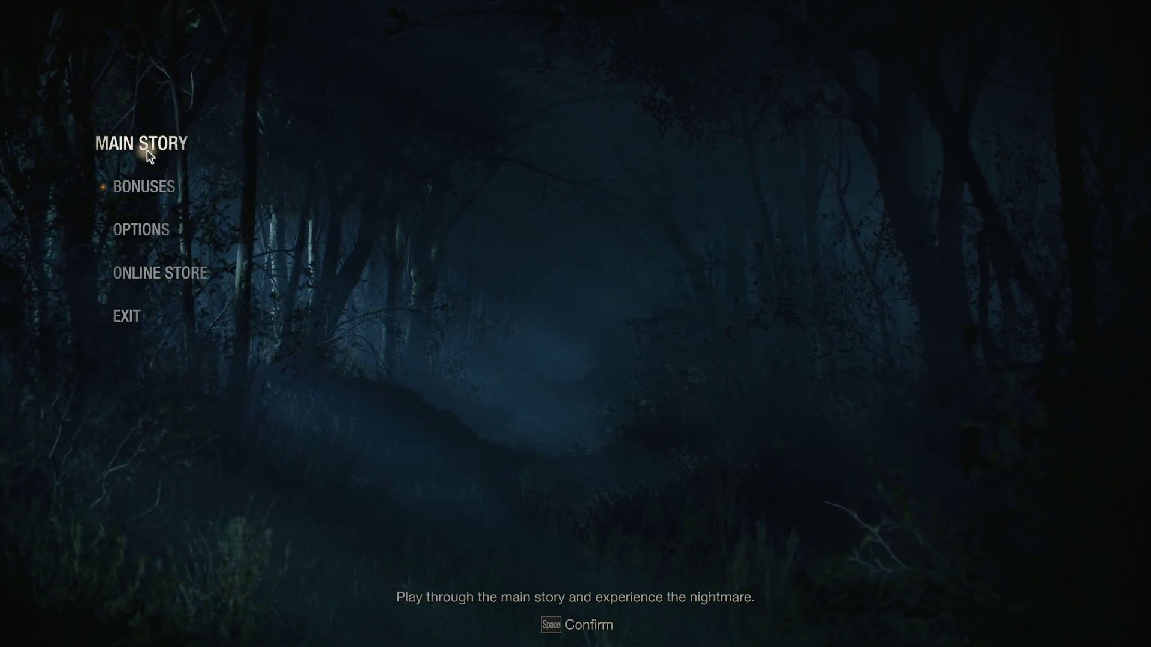
- Under Main Story, choose New Game and select Standard game mode
{"action": "left_click", "coordinate": [148, 151]}
{"action": "left_click", "coordinate": [151, 235]}
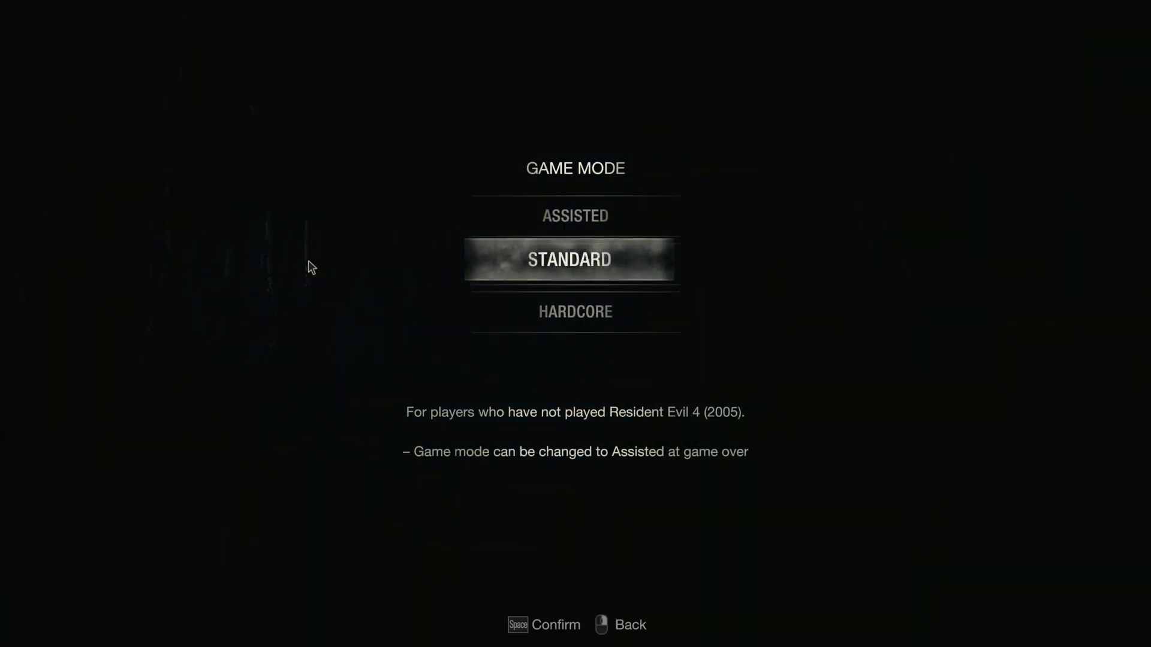
{"action": "left_click", "coordinate": [586, 259]}
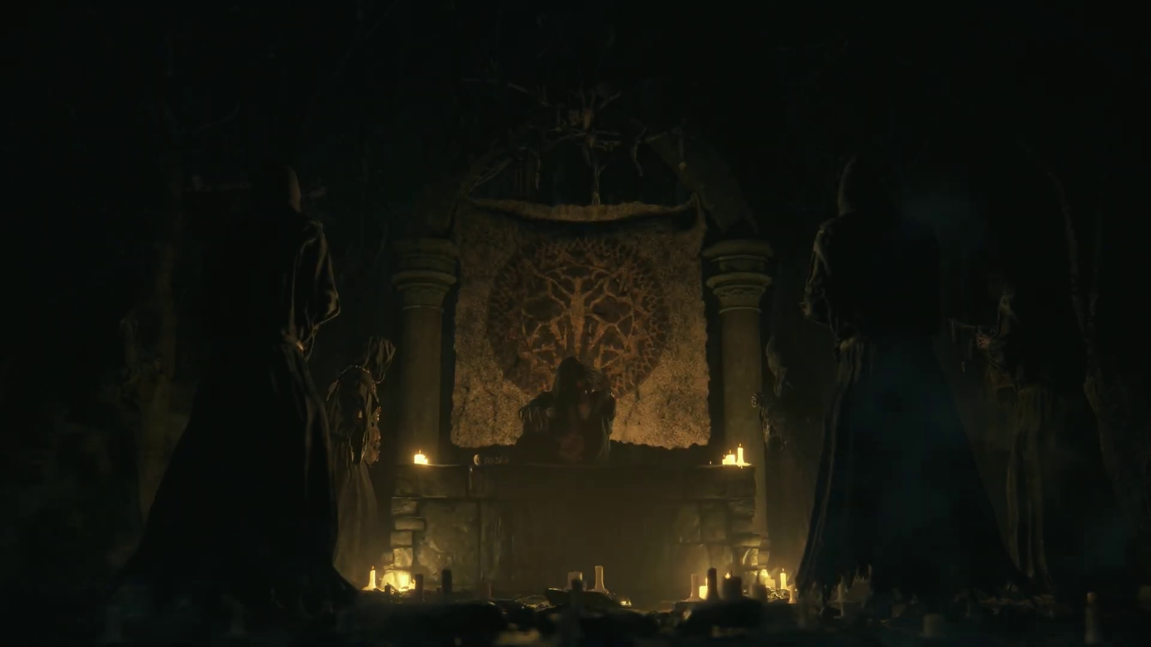
- Skip the intro cutscene, walk Leon forward along the forest path, then pause
{"action": "key", "text": "space"}
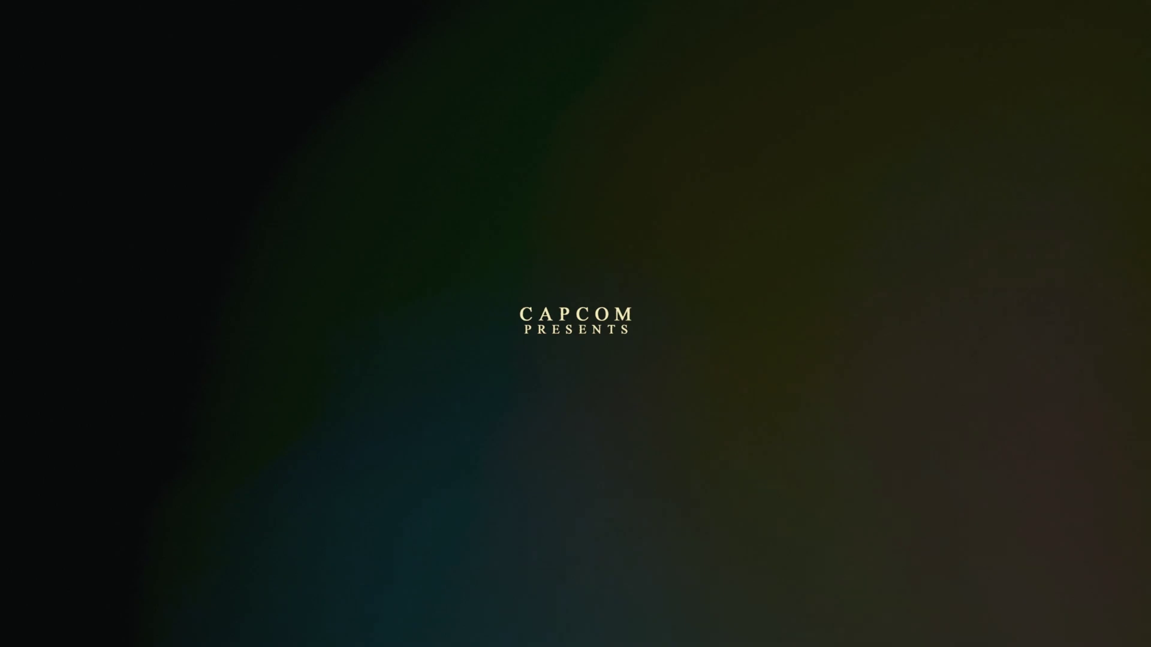
{"action": "key", "text": "space"}
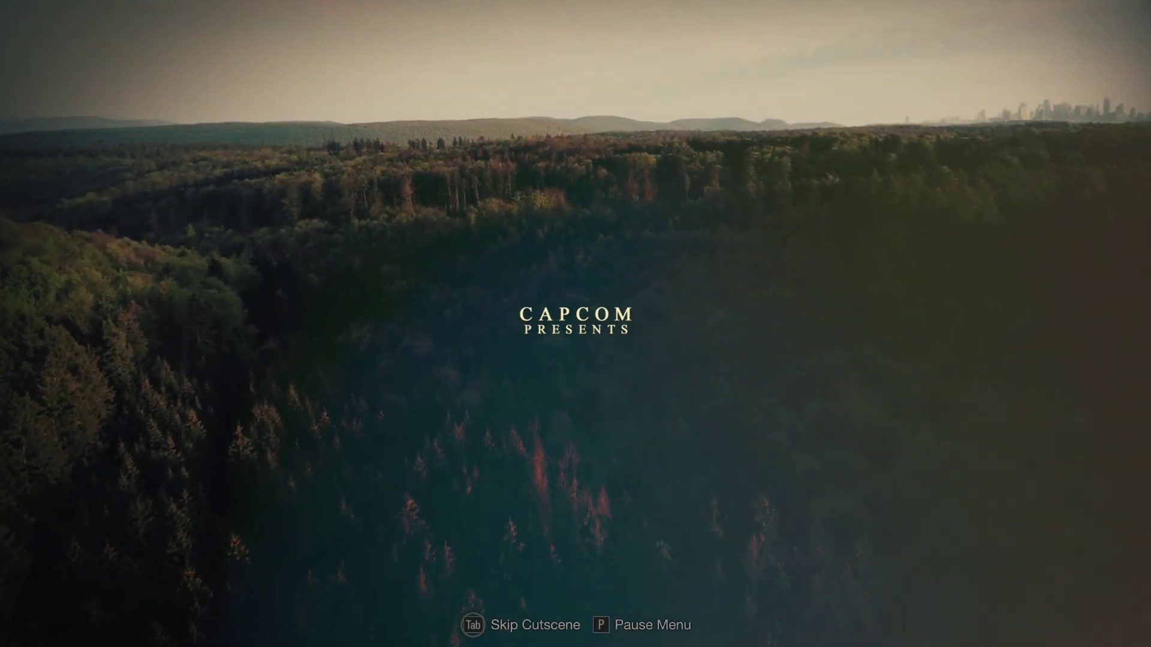
{"action": "key", "text": "Tab"}
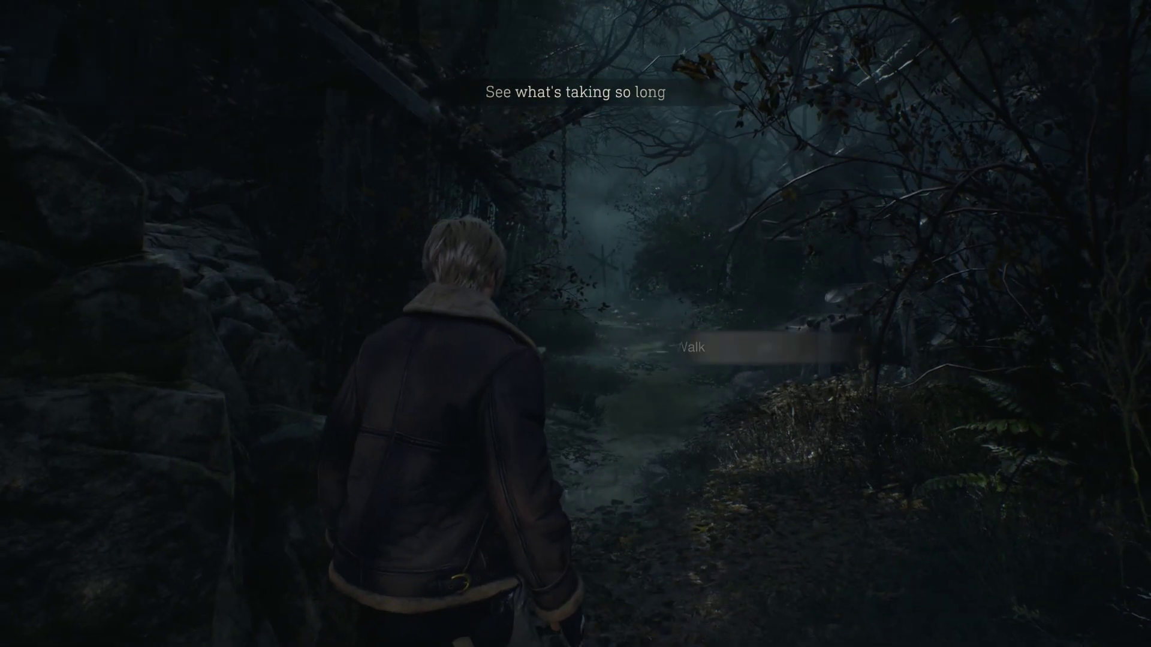
{"action": "key", "text": "w"}
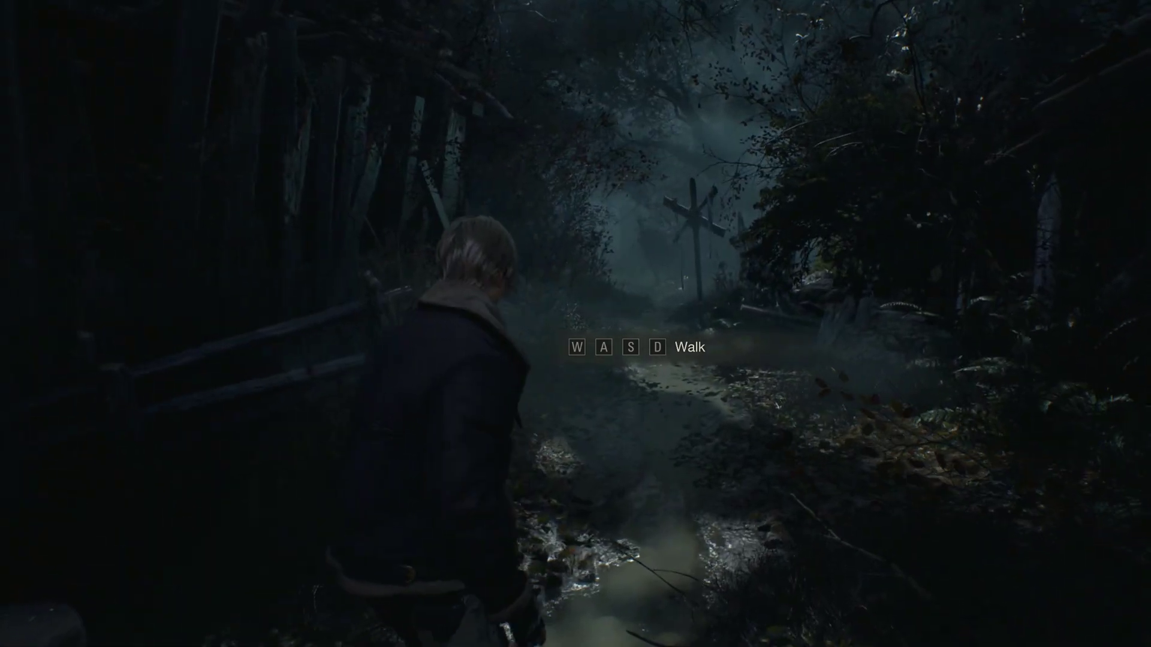
{"action": "key", "text": "Escape"}
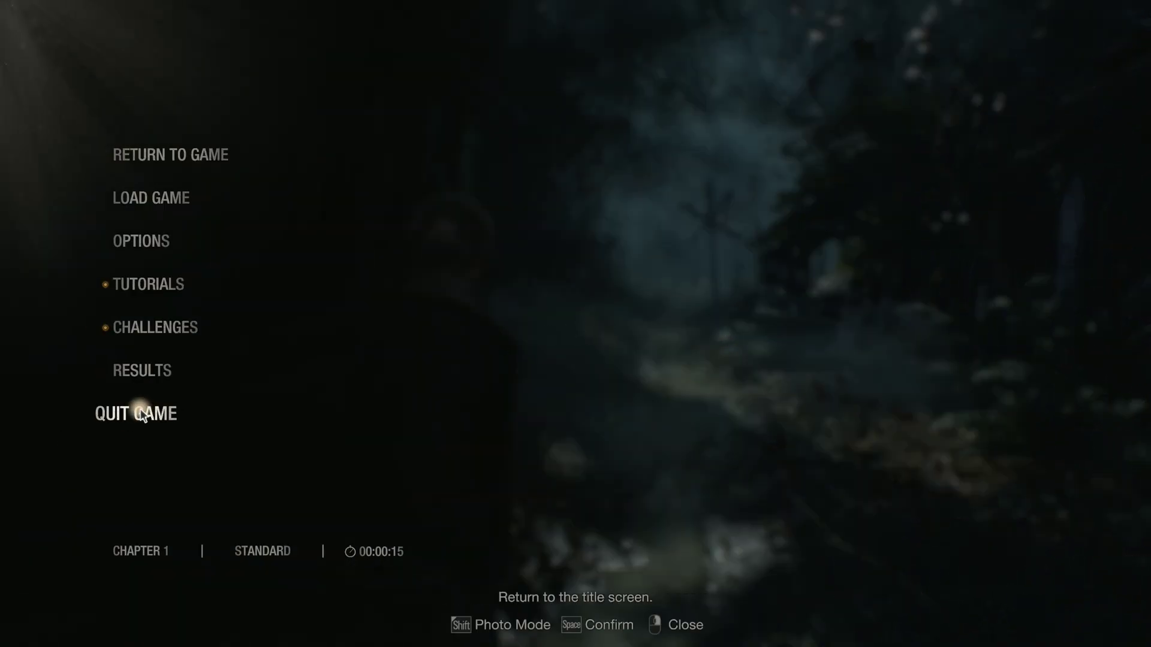